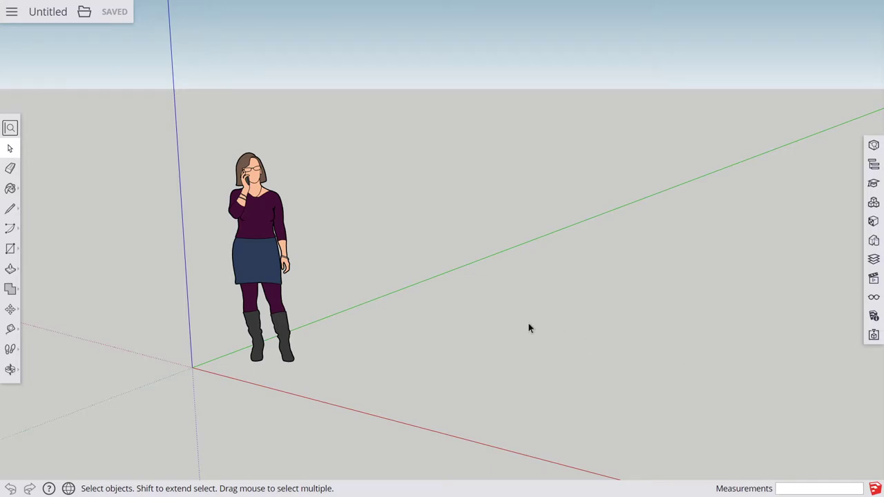
Delete the default human figure and draw a 10 cm by 8 cm rectangle on the ground starting at the origin.
click(272, 255)
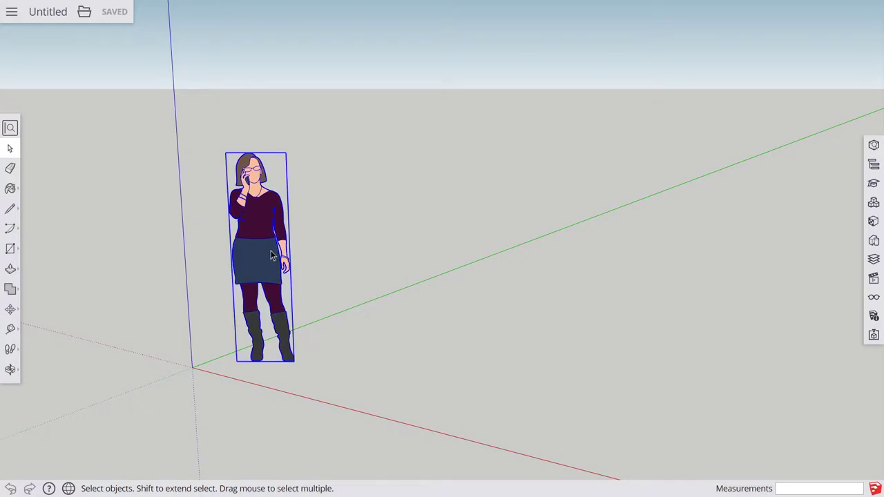
key(Delete)
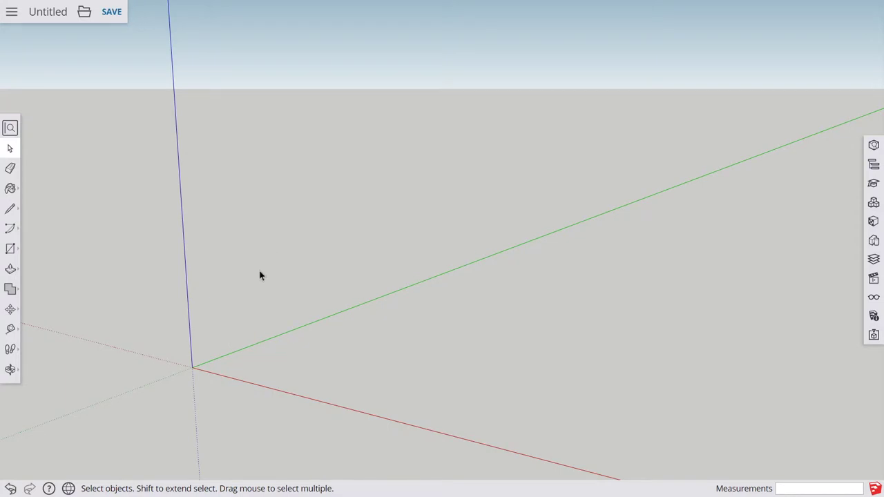
key(r)
click(192, 367)
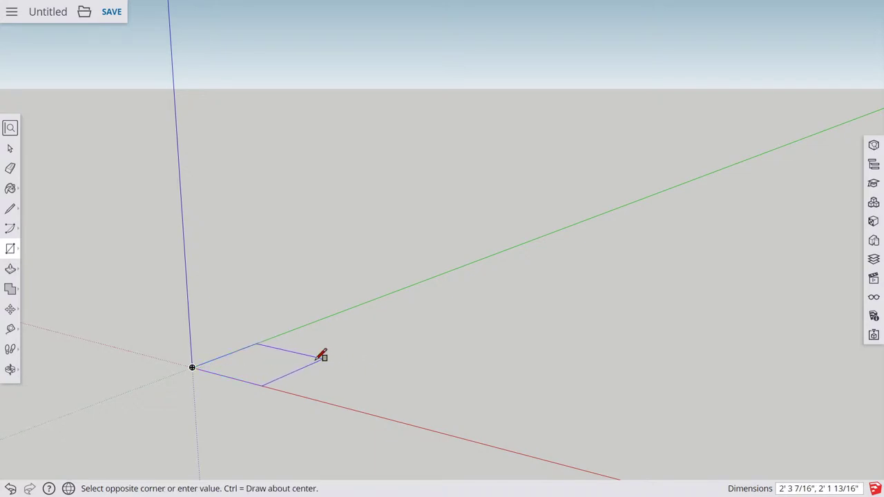
click(278, 360)
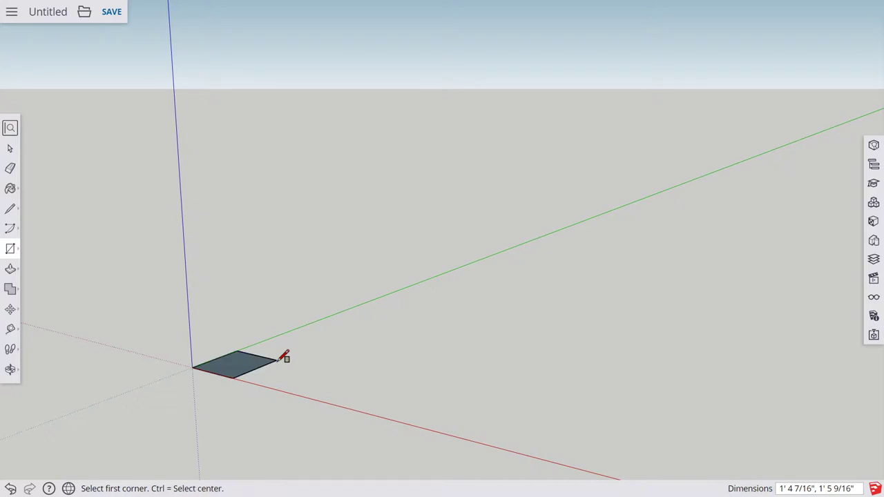
text(10cm,8cm)
key(Return)
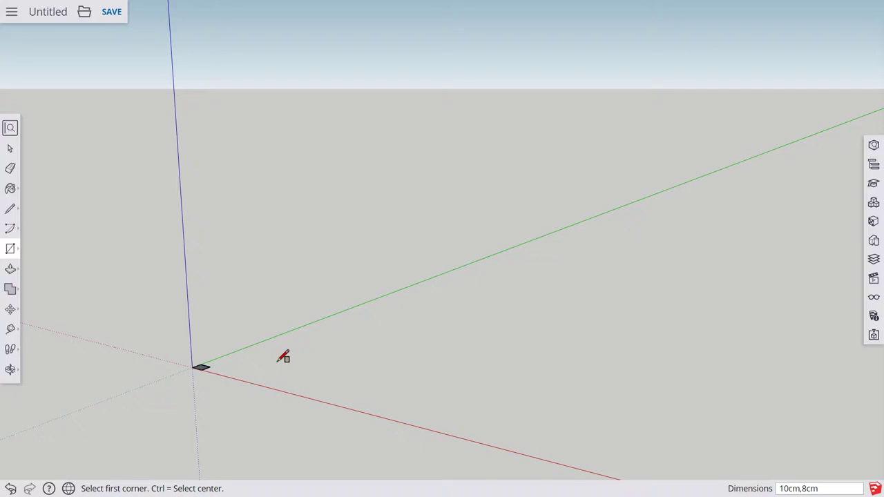
Push/Pull the rectangle up 2 mm to form a thin base plate.
scroll(200, 373, up, 3)
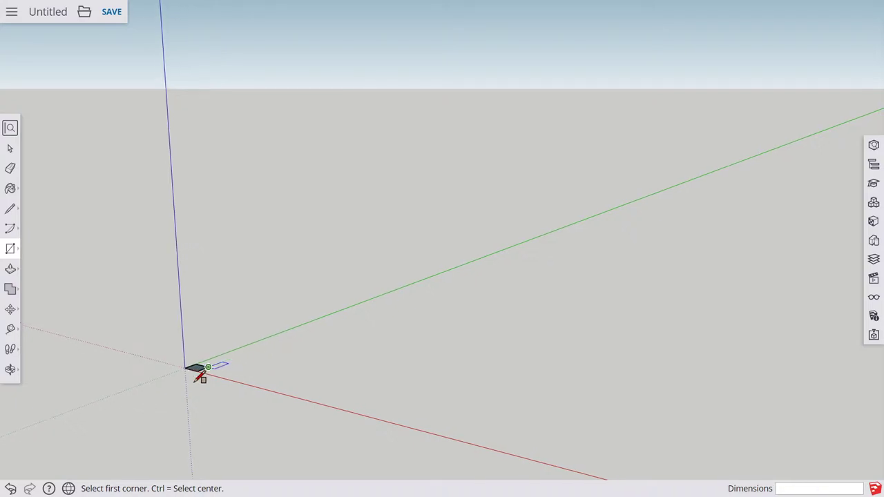
scroll(200, 373, up, 5)
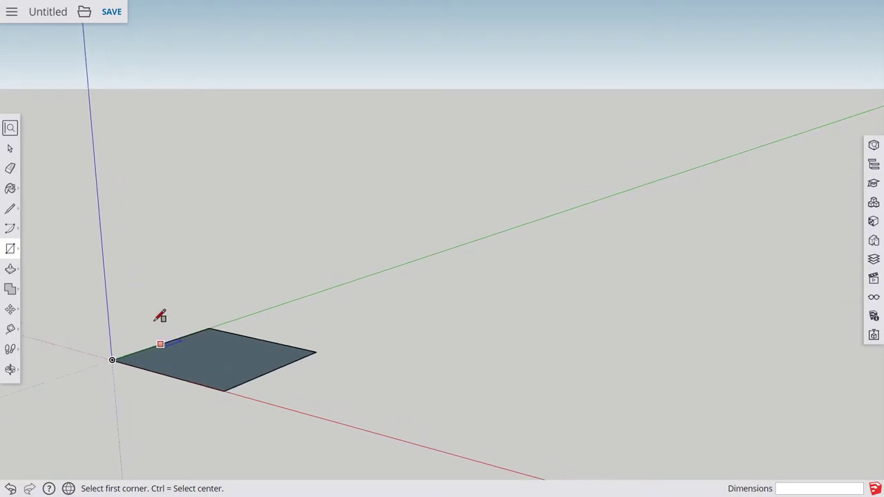
mouse_move(162, 312)
middle_down()
mouse_move(174, 408)
mouse_move(177, 391)
middle_up()
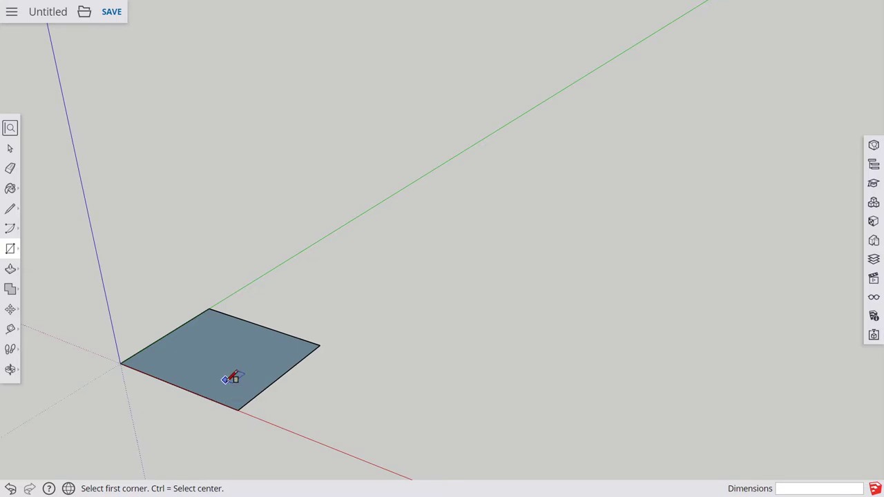
key(p)
click(231, 396)
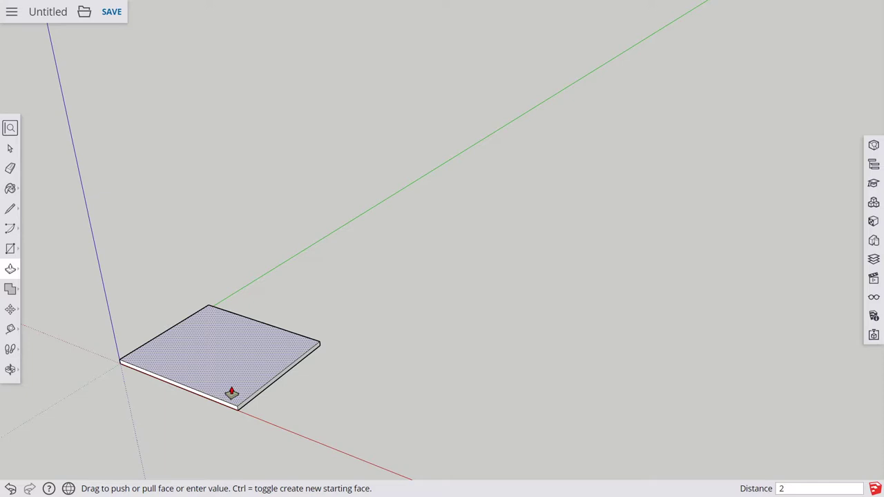
text(2mm)
key(Return)
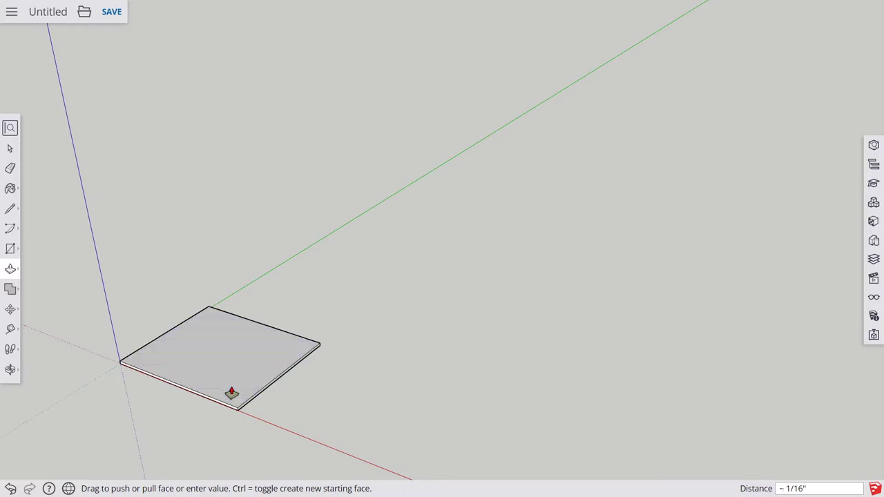
Set the model's length units to millimetres with one decimal place of precision.
click(874, 316)
click(731, 138)
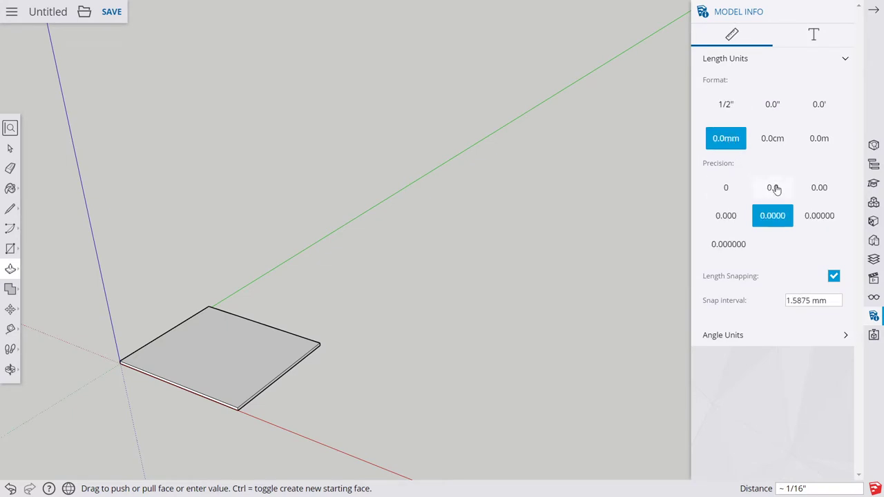
click(774, 188)
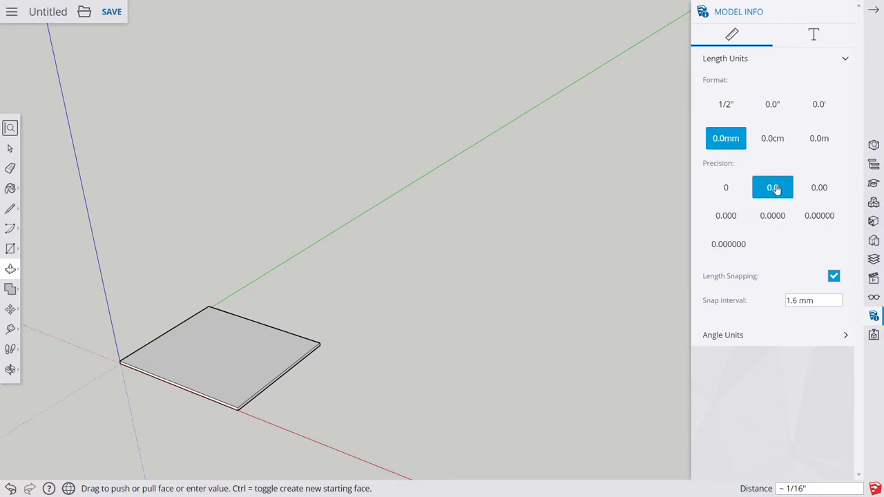
click(874, 11)
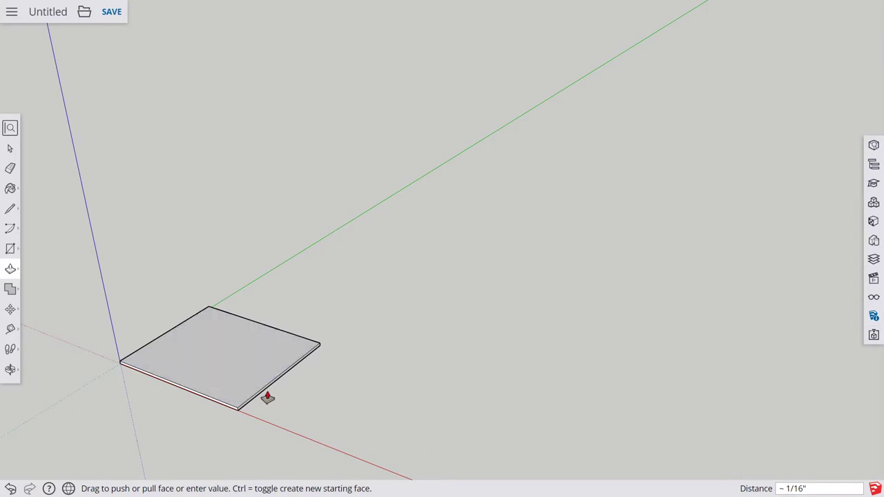
Offset the outline of the plate's top face inward by 2 mm.
key(space)
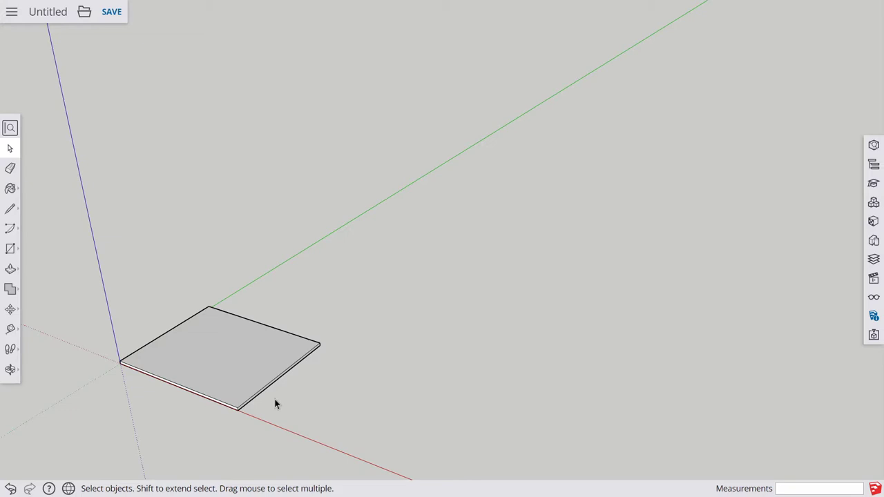
key(f)
click(238, 377)
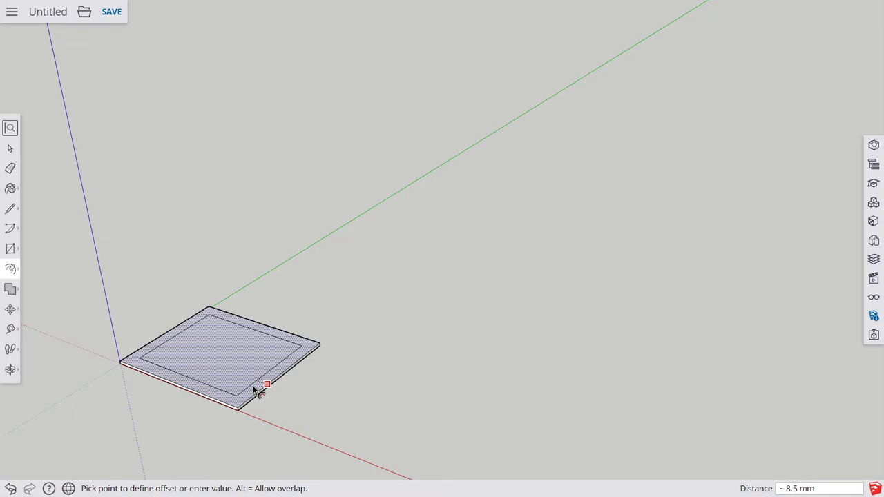
text(2)
key(Return)
Push/Pull the narrow rim around the plate's top face up 50 mm to form the box walls.
scroll(255, 390, up, 5)
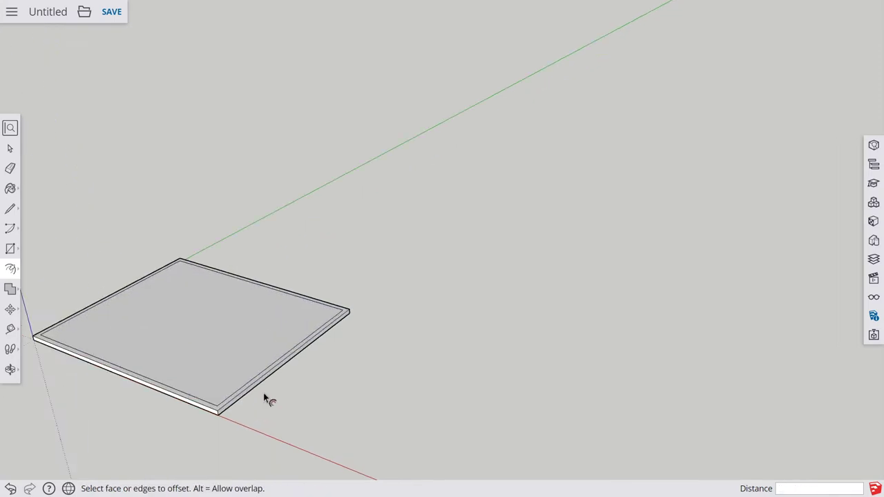
click(253, 367)
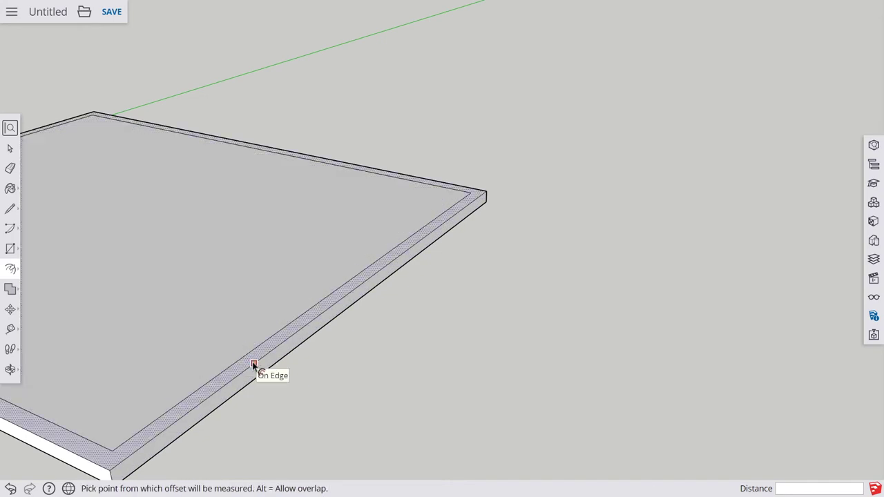
middle_drag(191, 345, 285, 358)
scroll(284, 357, down, 3)
scroll(284, 357, down, 2)
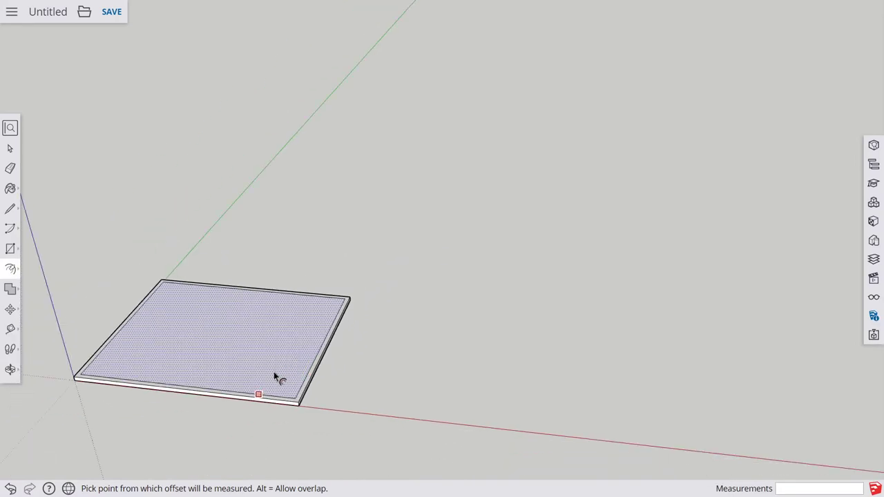
scroll(276, 373, up, 2)
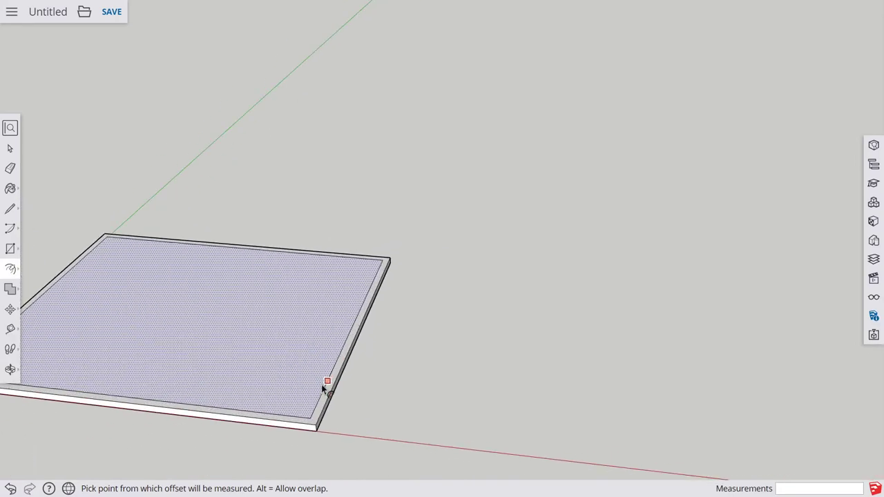
key(p)
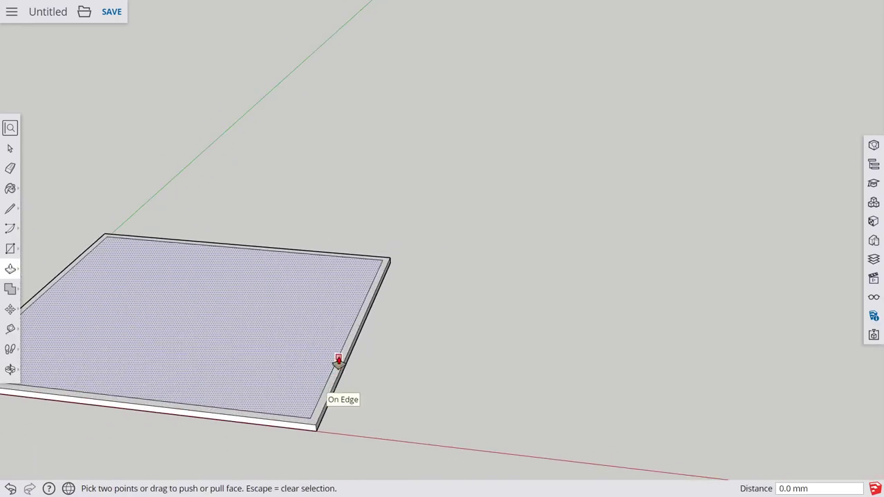
key(space)
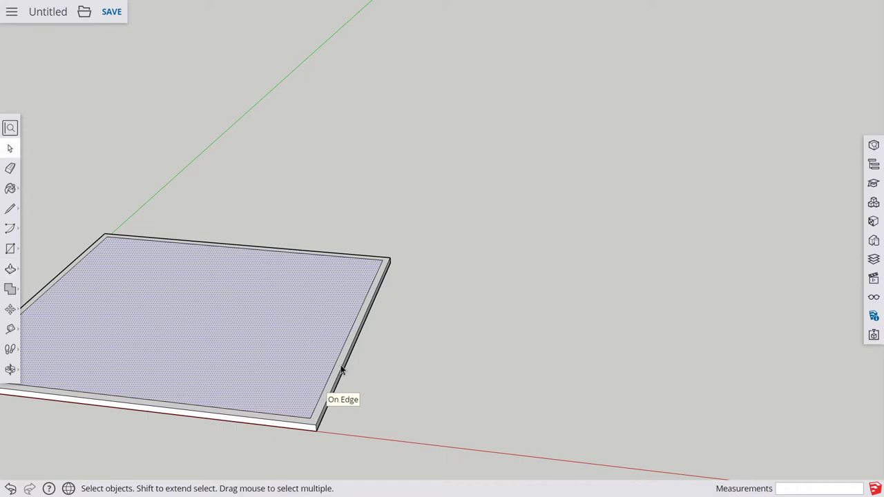
click(339, 369)
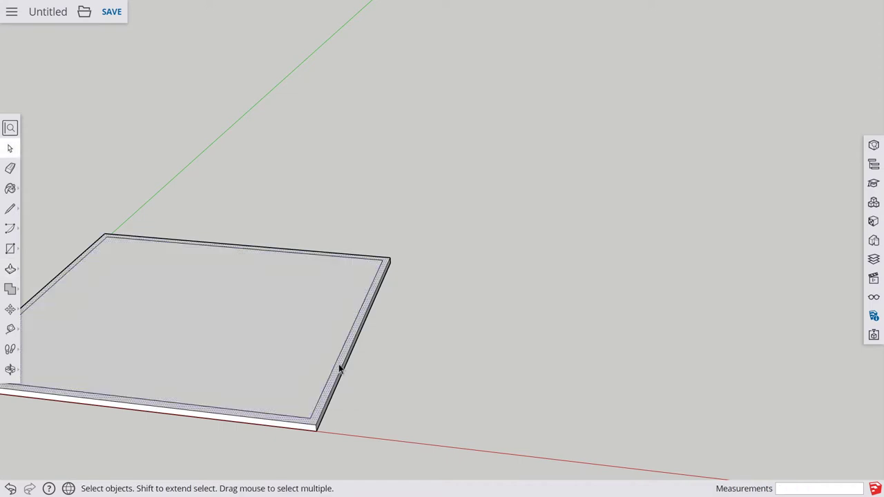
key(p)
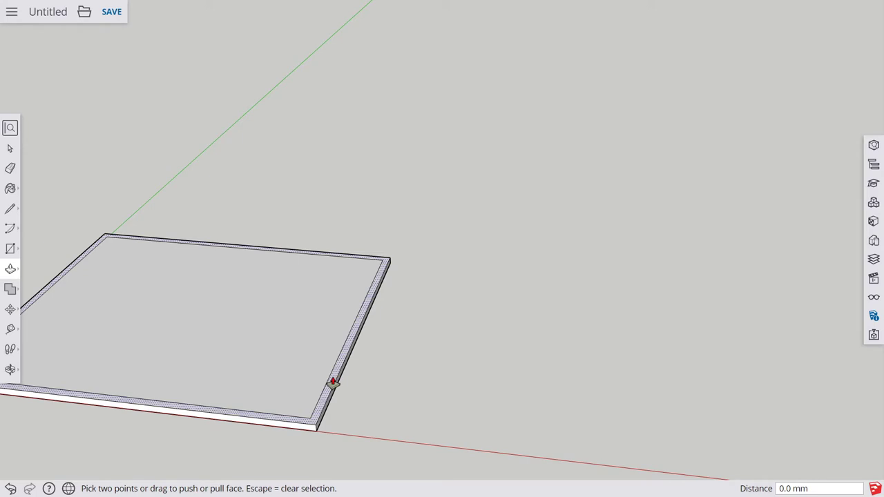
drag(334, 379, 320, 314)
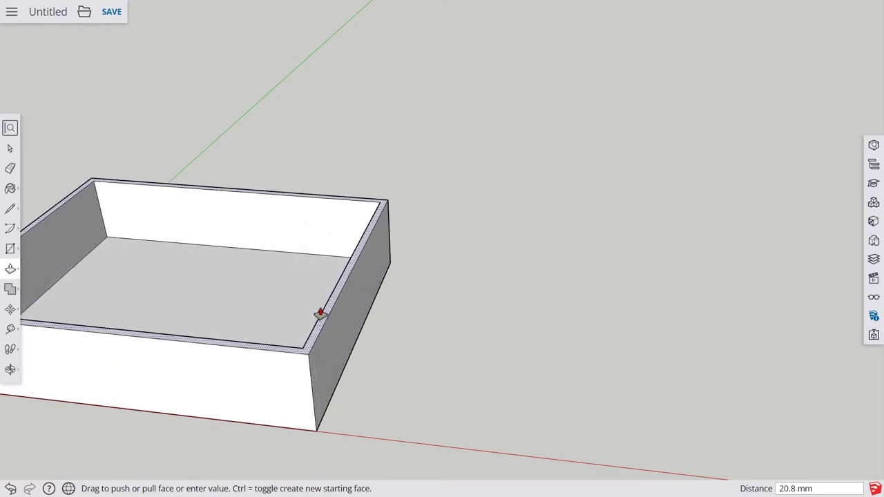
text(5)
key(Return)
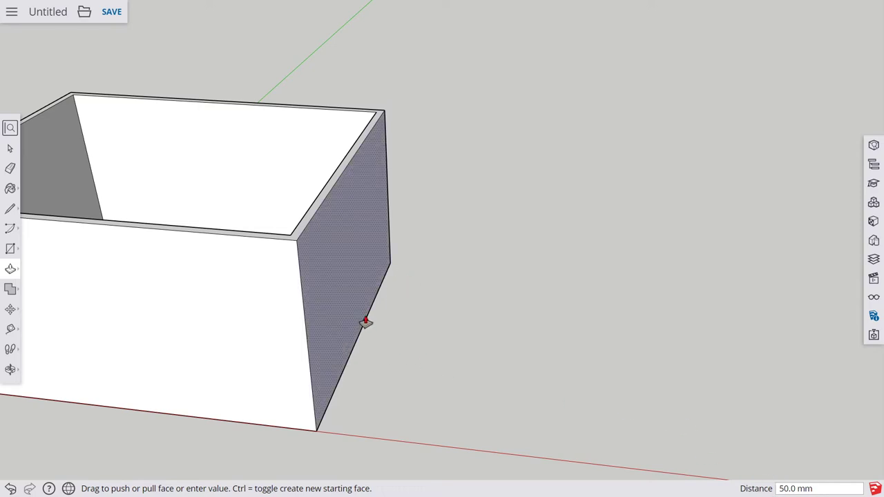
Copy the box's inner floor face and paste it on the ground beside the box, near the red axis.
scroll(365, 348, down, 1)
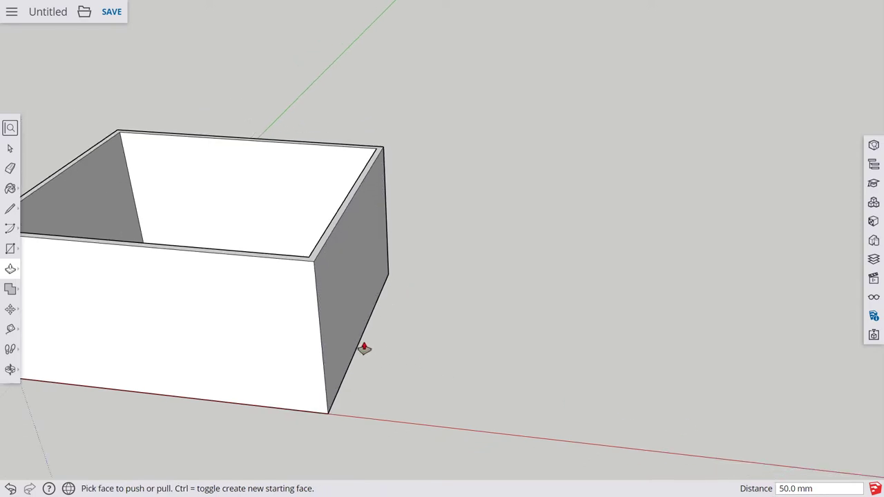
middle_drag(327, 334, 452, 339)
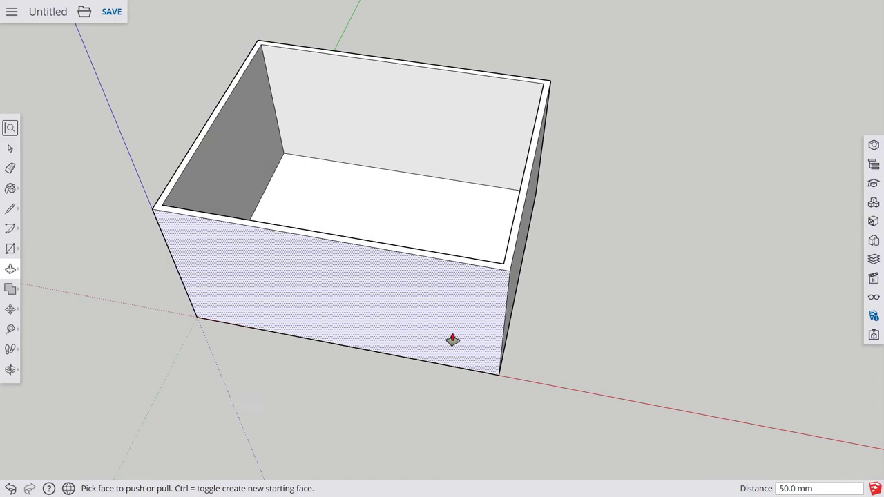
key(space)
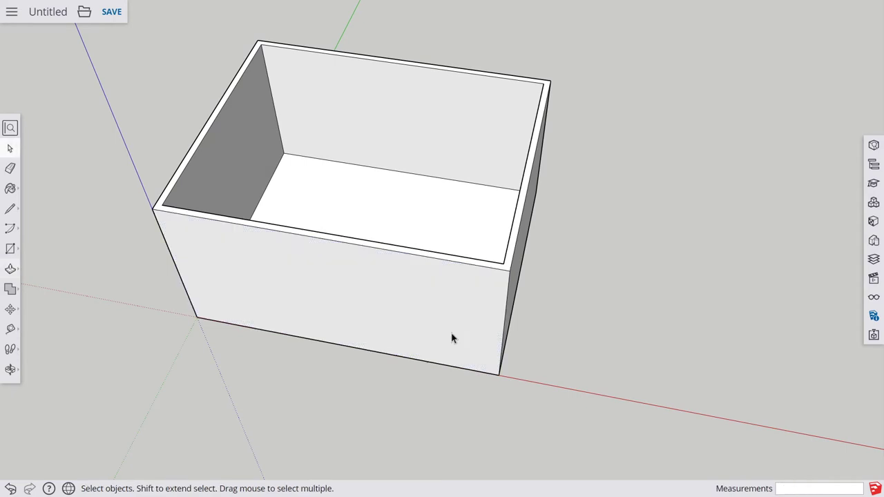
click(437, 238)
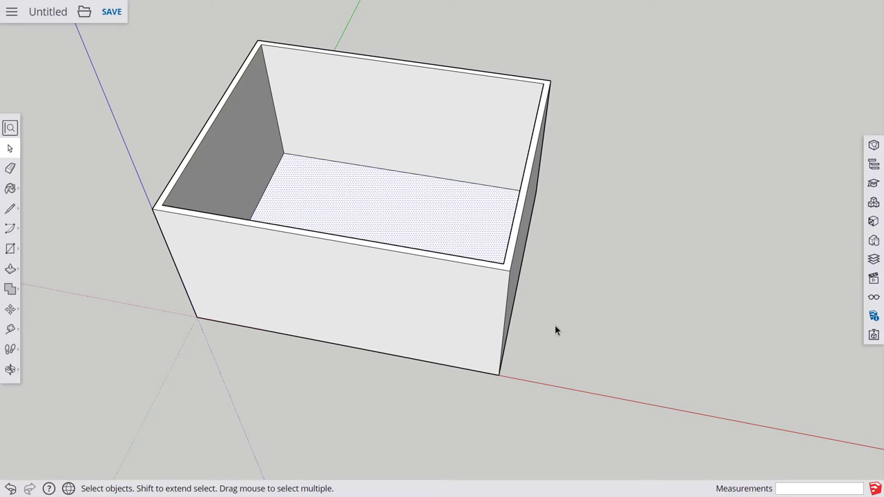
right_click(417, 211)
click(461, 221)
shift+middle_drag(571, 294, 349, 260)
scroll(325, 239, down, 3)
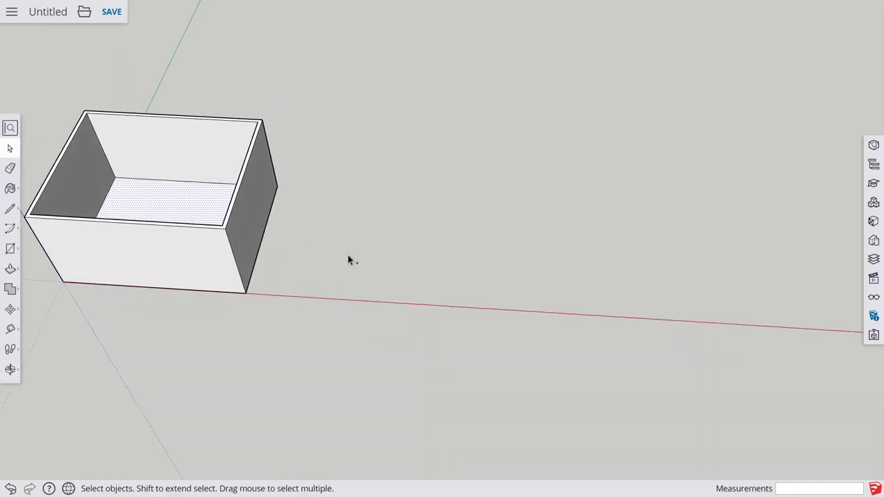
right_click(353, 223)
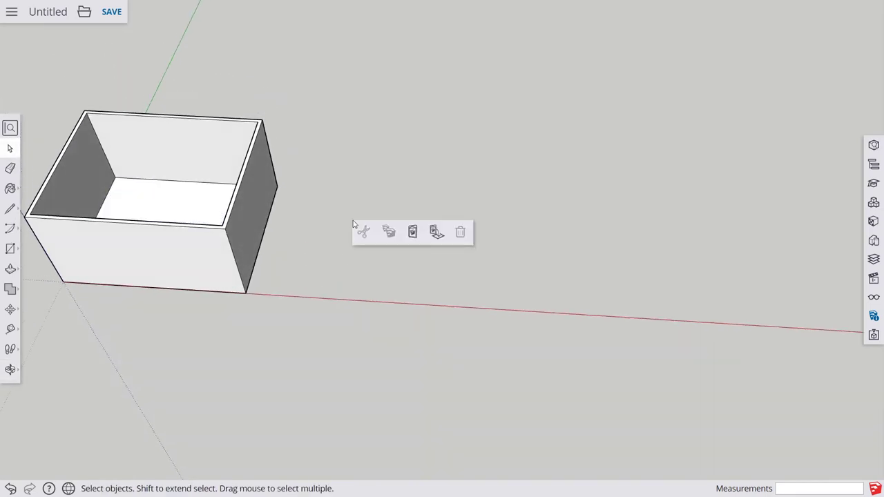
click(412, 233)
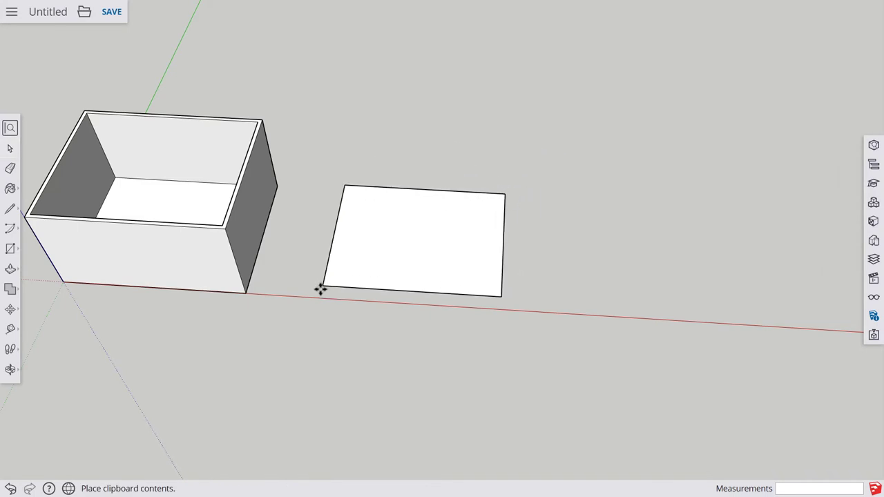
click(320, 292)
Offset the outline of the pasted face outward by about 8.4 mm.
middle_drag(383, 253, 427, 248)
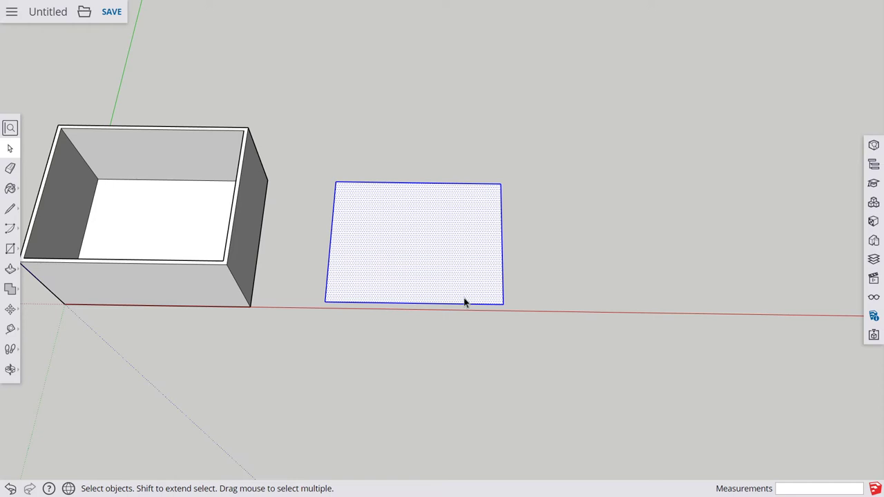
key(f)
click(502, 266)
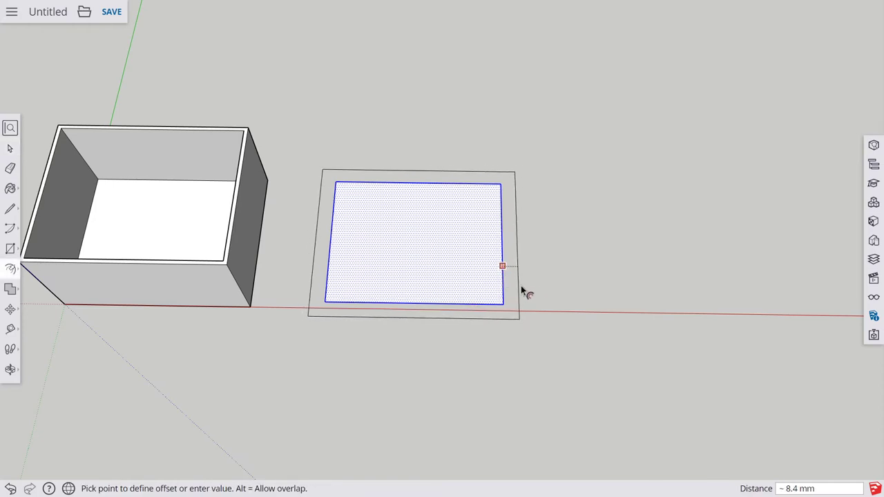
click(522, 289)
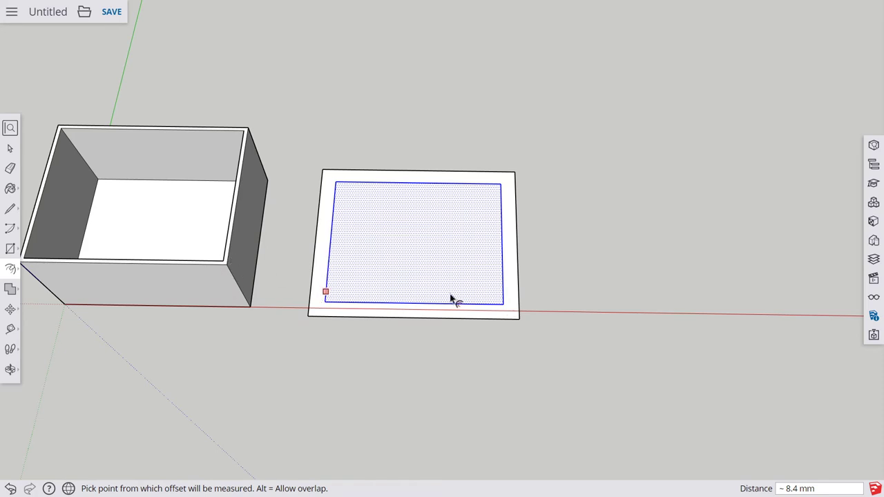
Push/Pull the border face around the pasted rectangle up 2 mm.
scroll(492, 308, up, 1)
scroll(491, 308, up, 1)
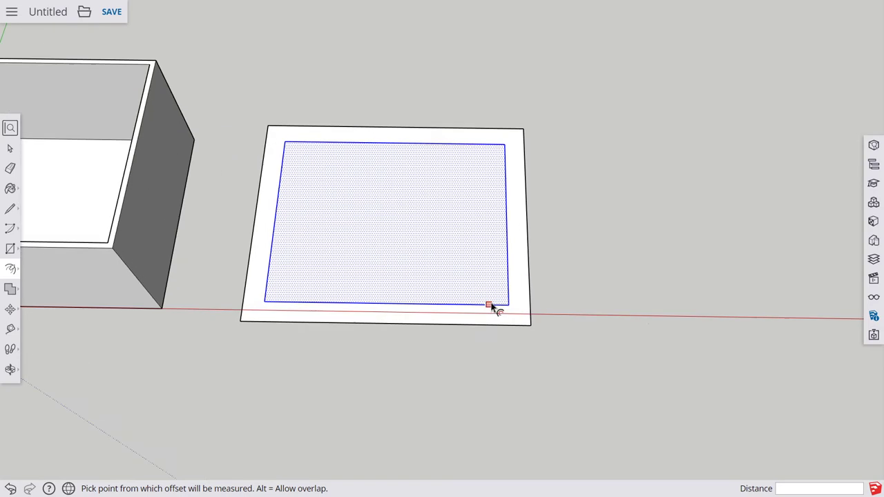
key(space)
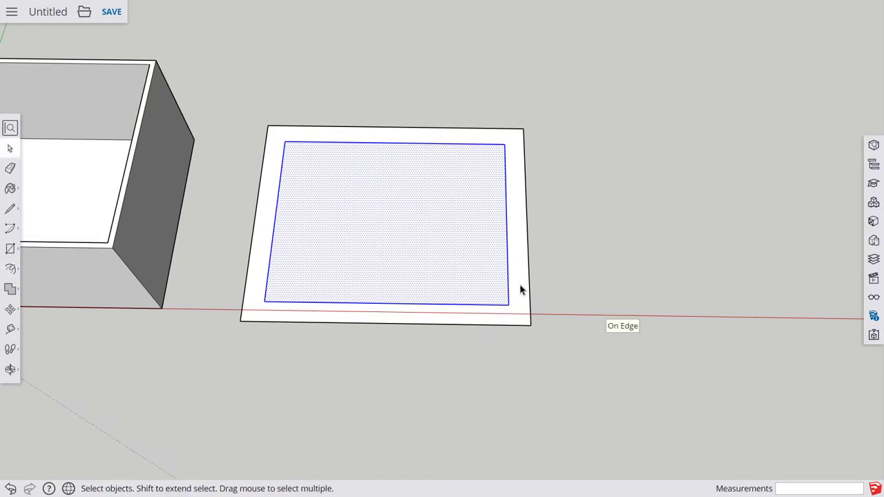
click(520, 291)
key(o)
drag(603, 263, 571, 165)
key(space)
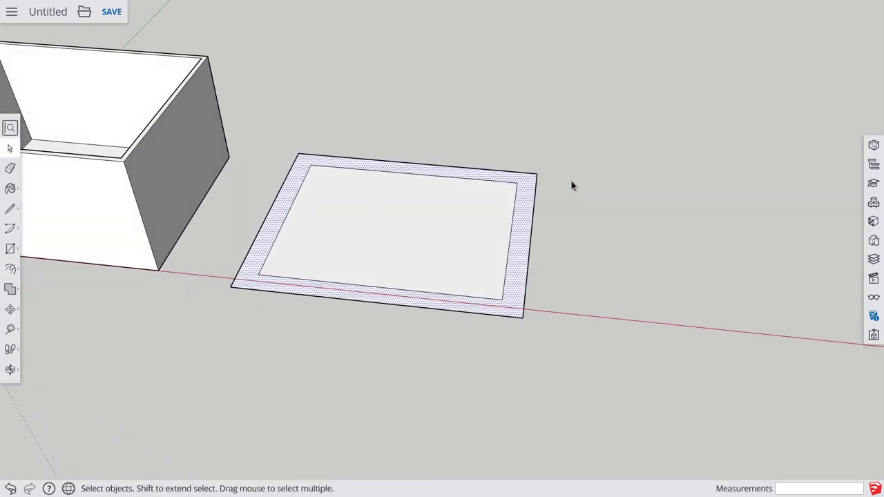
key(p)
click(521, 247)
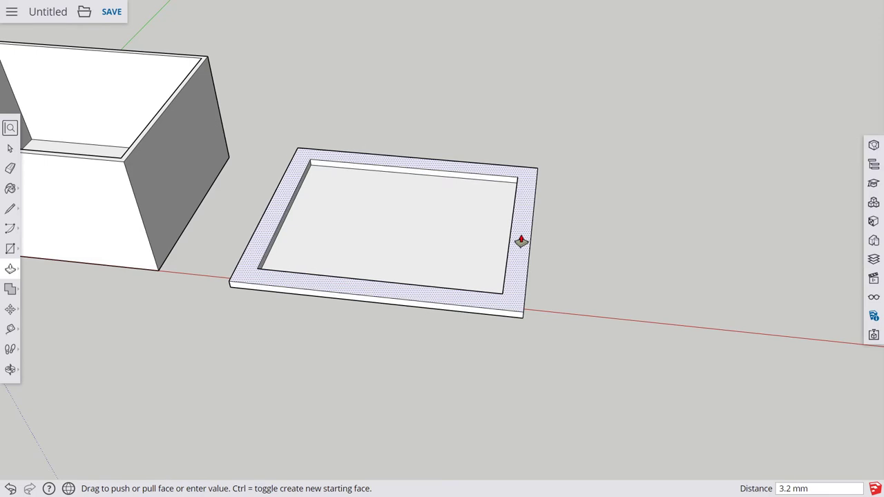
text(2)
key(Return)
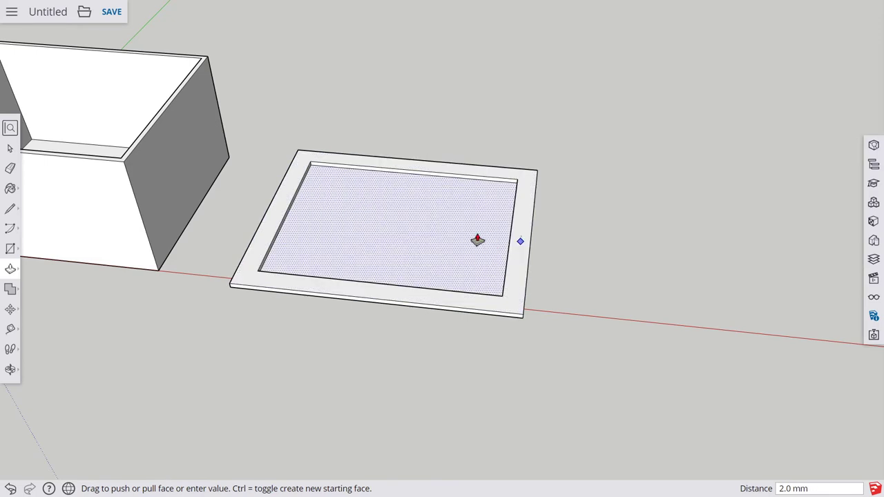
Push/Pull the recessed inner face up 2 mm level with the border, and raise it about 12.8 mm further above it.
drag(463, 242, 517, 230)
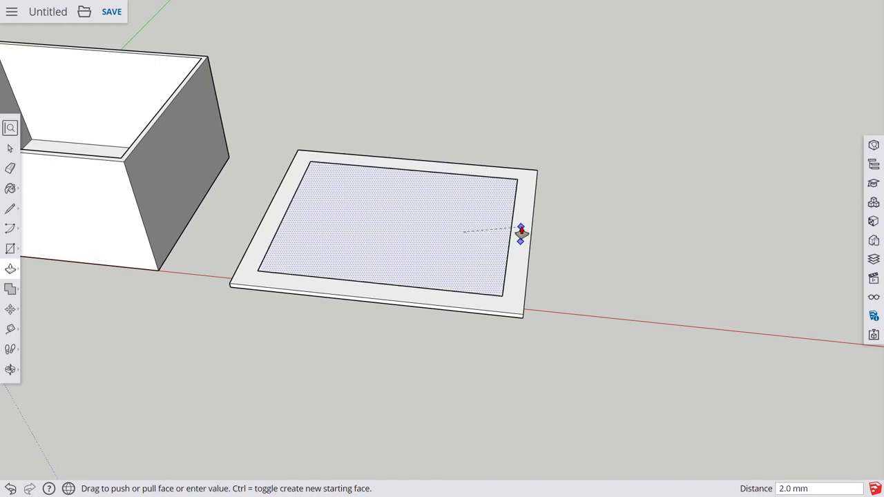
mouse_move(521, 234)
mouse_down()
mouse_move(469, 236)
mouse_move(521, 232)
mouse_up()
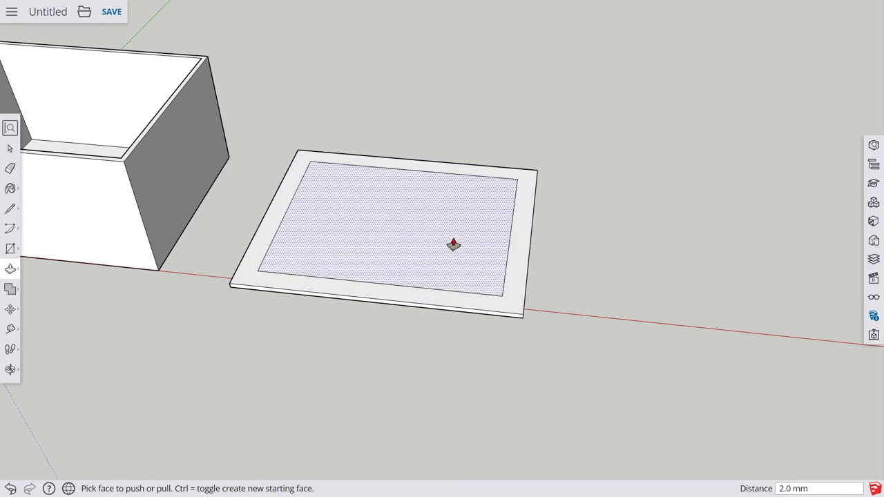
mouse_move(575, 355)
middle_down()
mouse_move(567, 226)
mouse_move(565, 345)
middle_up()
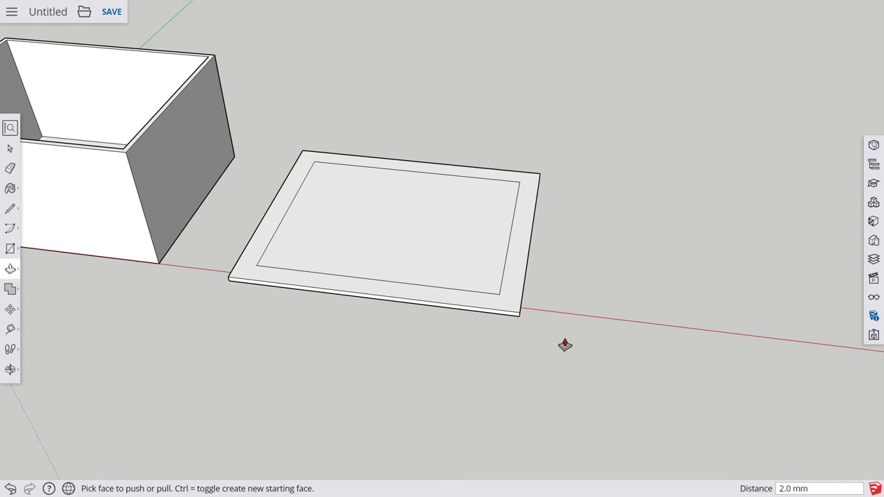
click(454, 255)
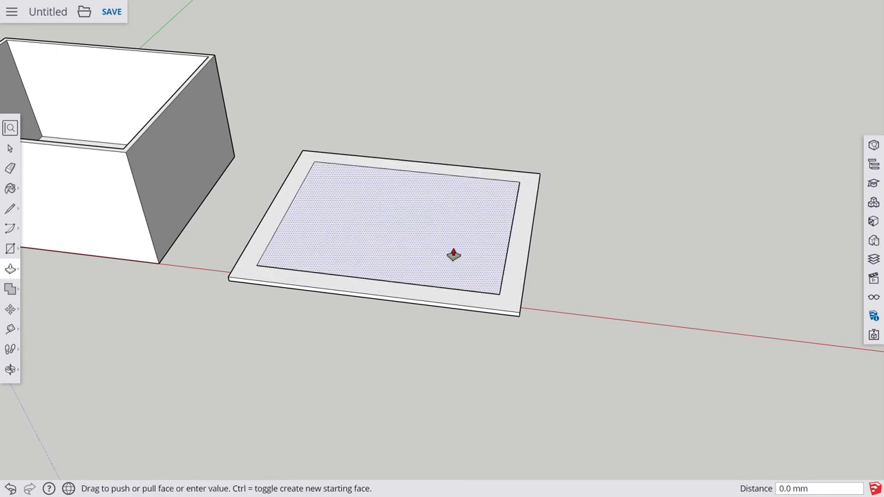
drag(453, 255, 451, 231)
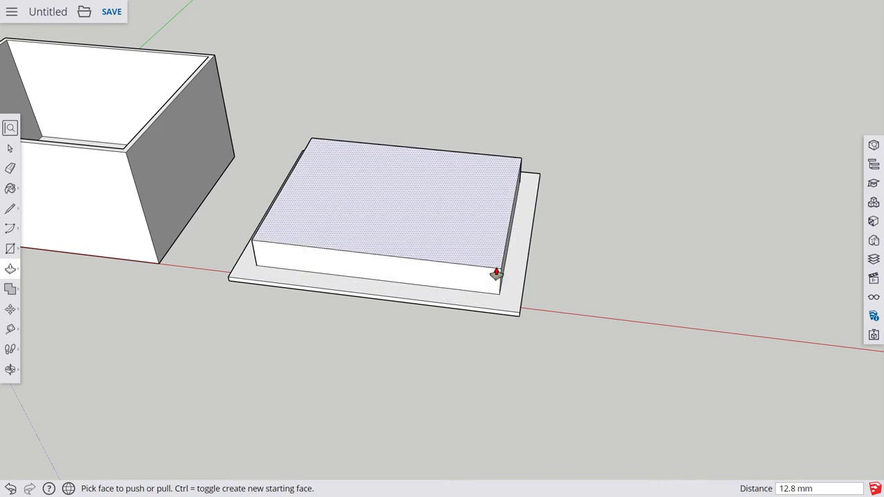
Scale the top face of the raised block uniformly about its center to about 0.89 to taper the sides.
key(space)
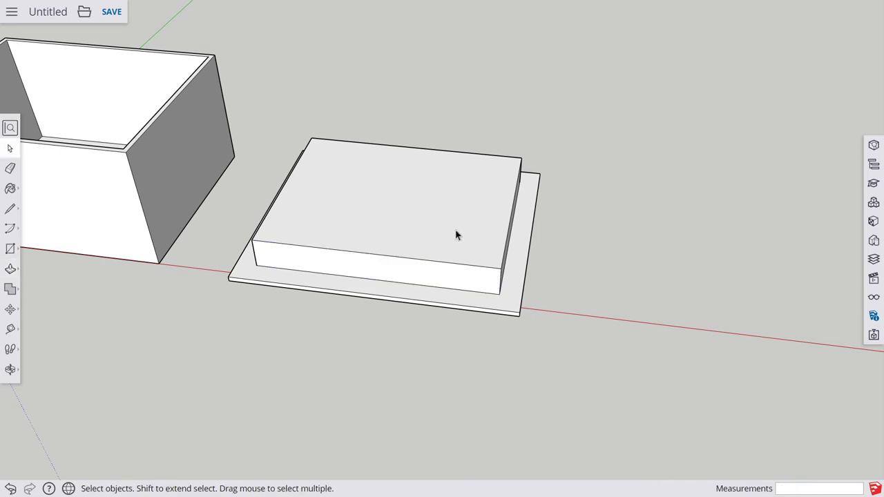
click(456, 236)
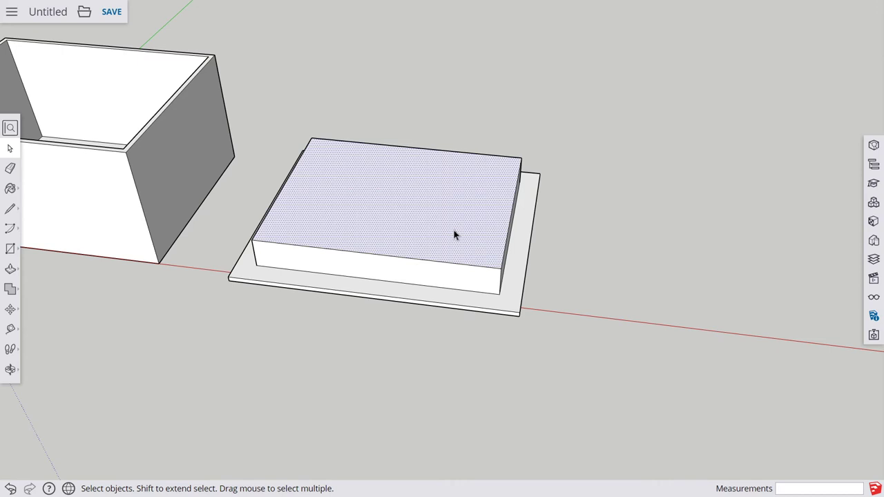
key(s)
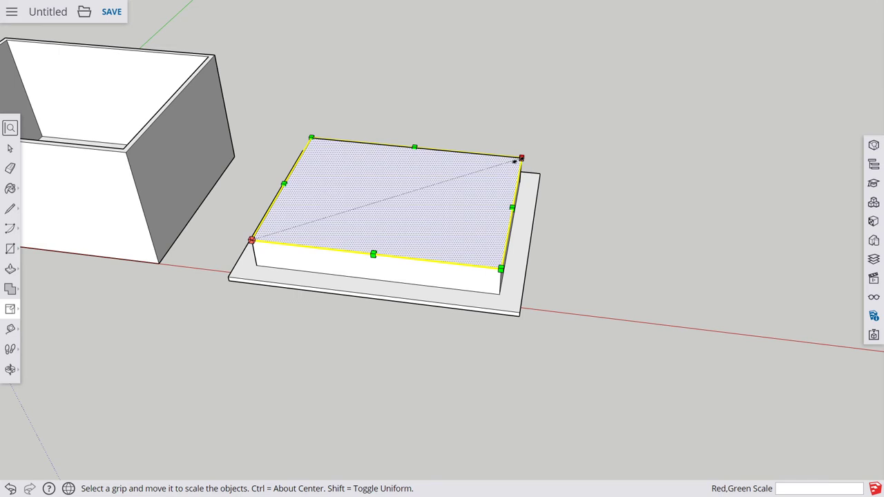
mouse_move(520, 158)
mouse_down()
mouse_move(446, 180)
mouse_move(508, 165)
mouse_up()
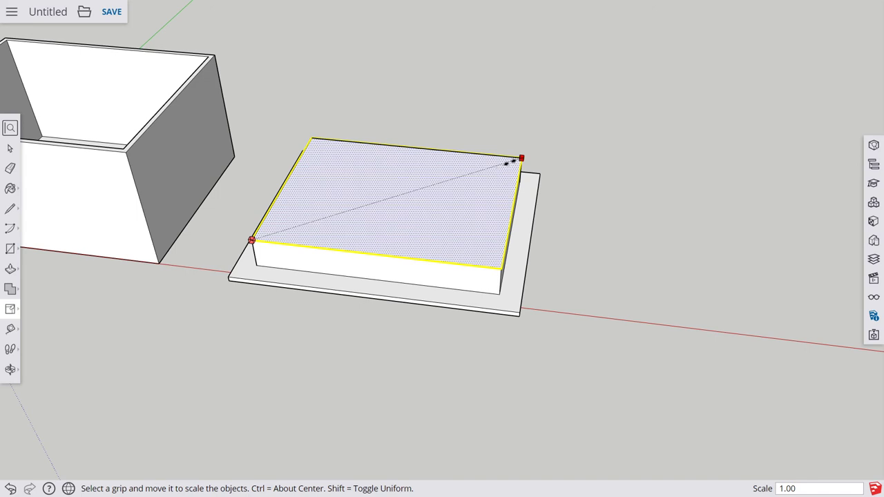
key(ctrl)
mouse_move(511, 161)
mouse_down()
mouse_move(484, 172)
mouse_move(586, 137)
mouse_move(509, 162)
mouse_up()
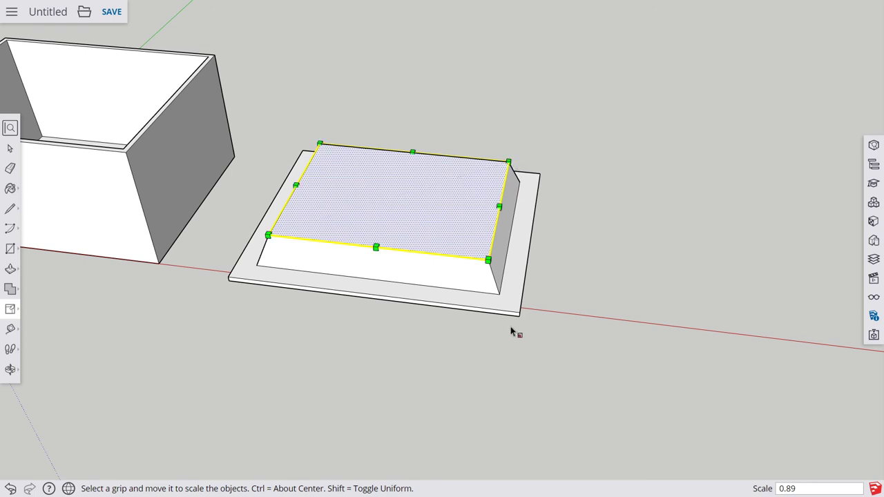
middle_drag(514, 332, 394, 223)
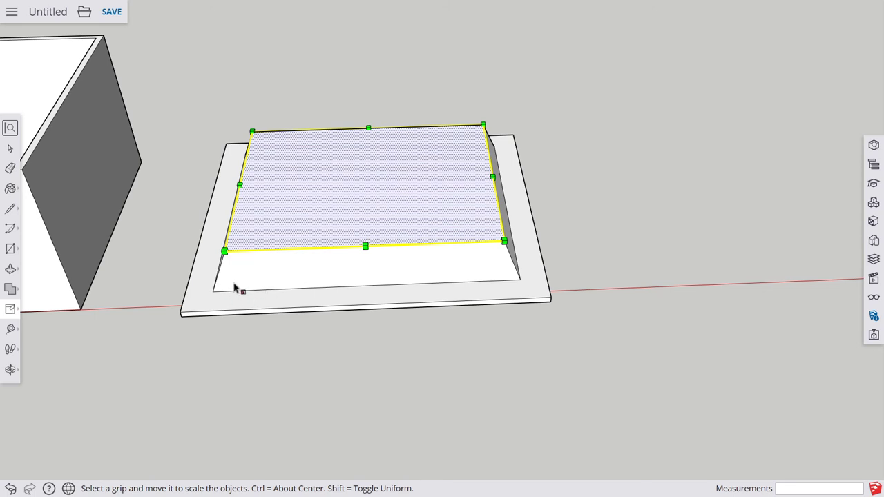
middle_drag(233, 289, 443, 270)
scroll(438, 266, down, 3)
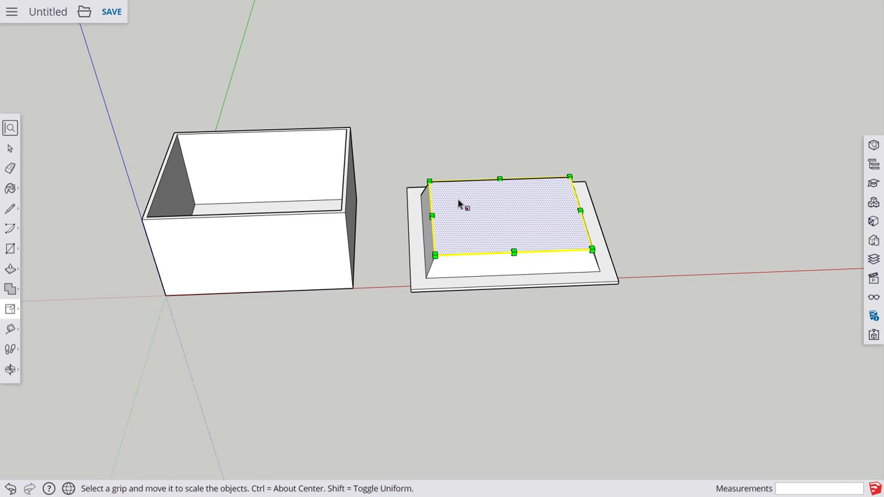
middle_drag(486, 322, 415, 332)
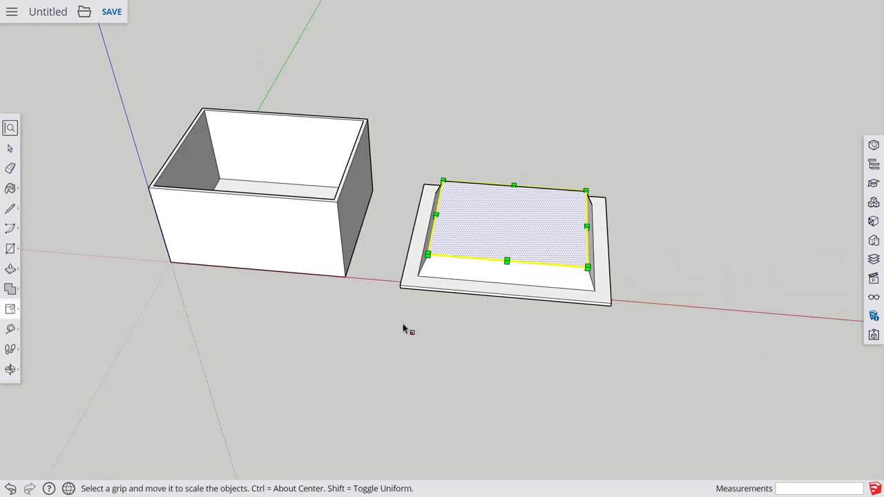